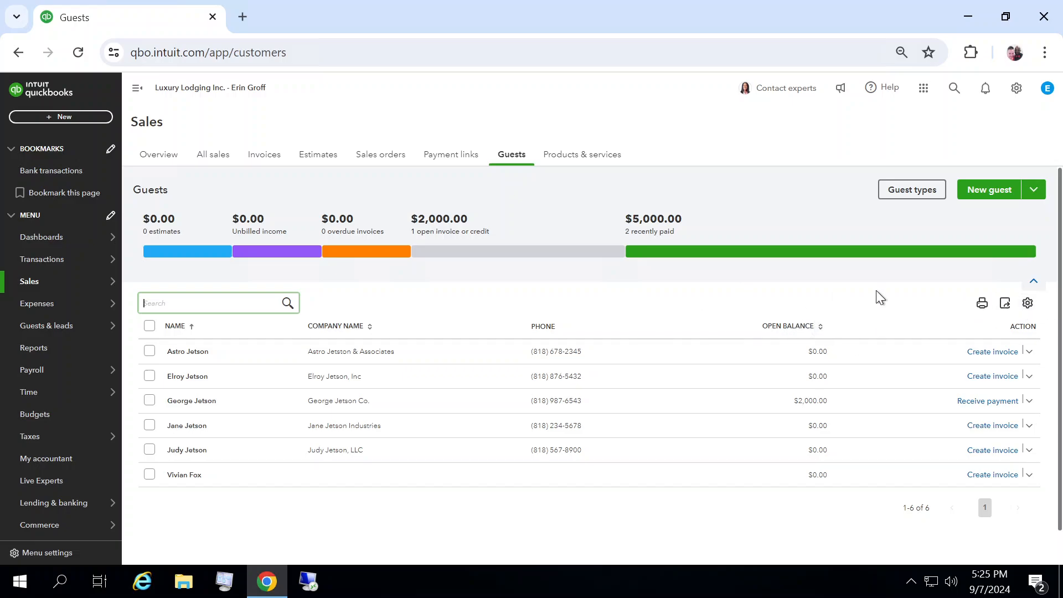
# - Review the Sales section of the company's account settings, from form content down to statement options
pyautogui.click(1018, 90)
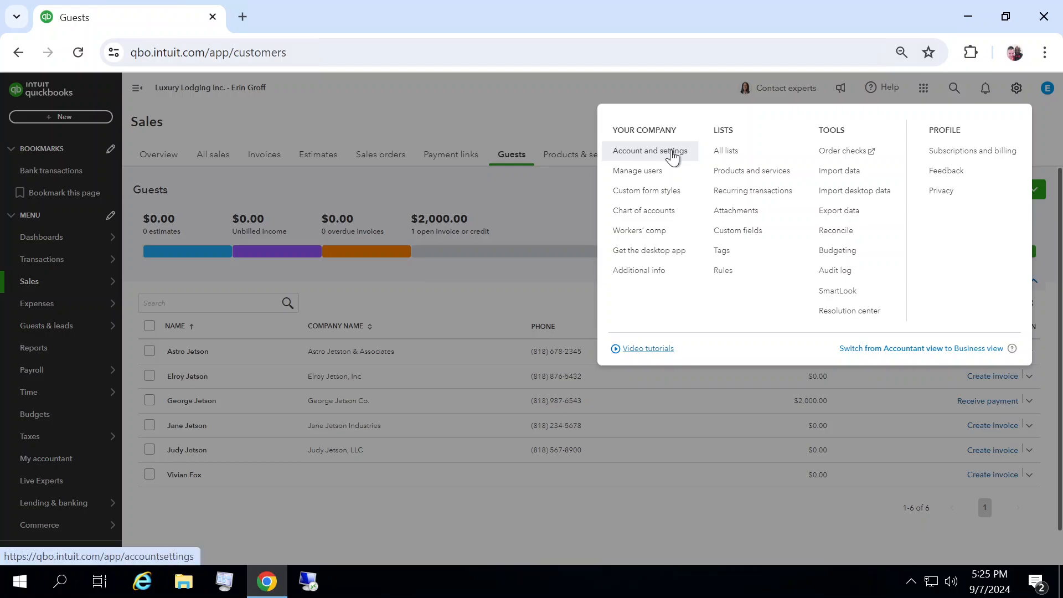
pyautogui.click(672, 158)
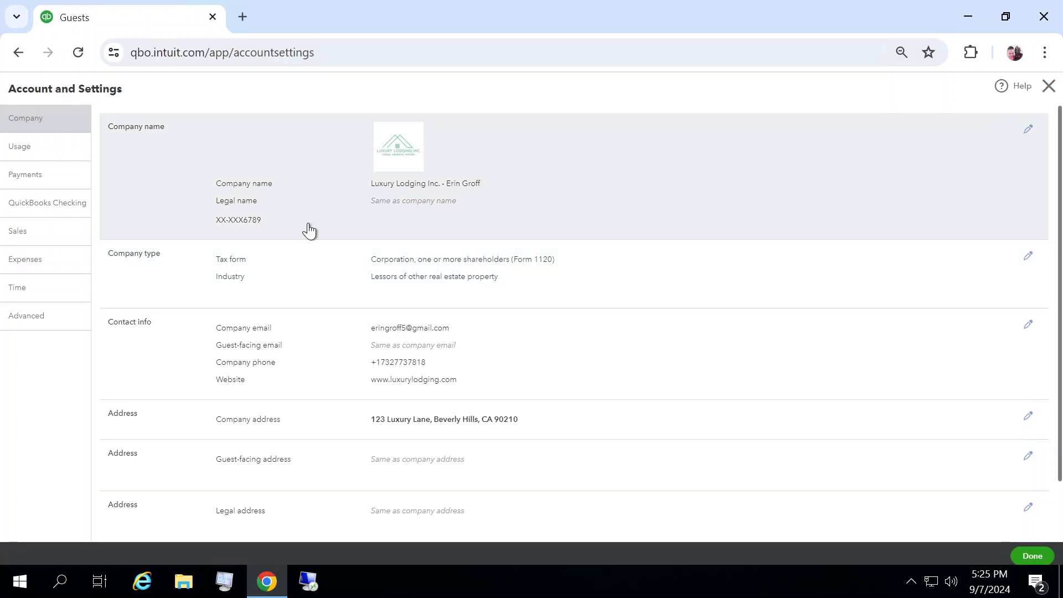
pyautogui.click(17, 237)
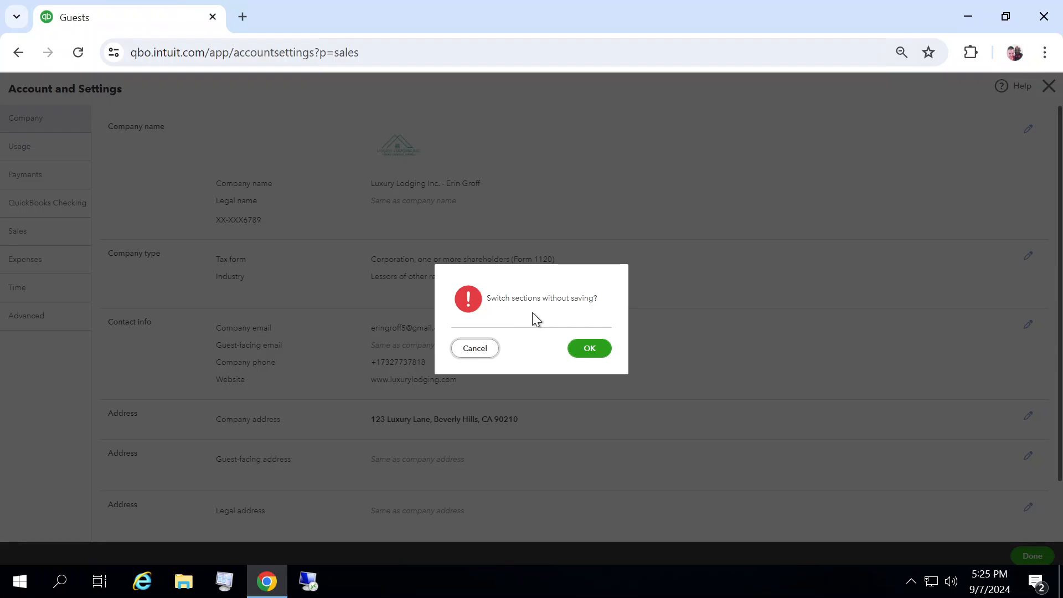
pyautogui.click(589, 349)
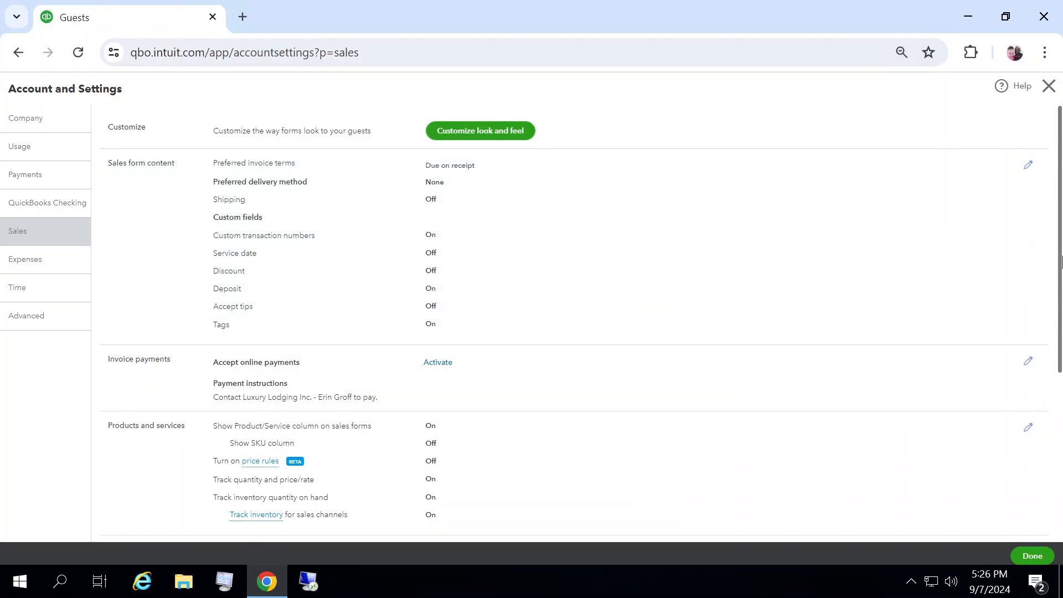
pyautogui.scroll(-2, 1061, 310)
pyautogui.scroll(-3, 720, 461)
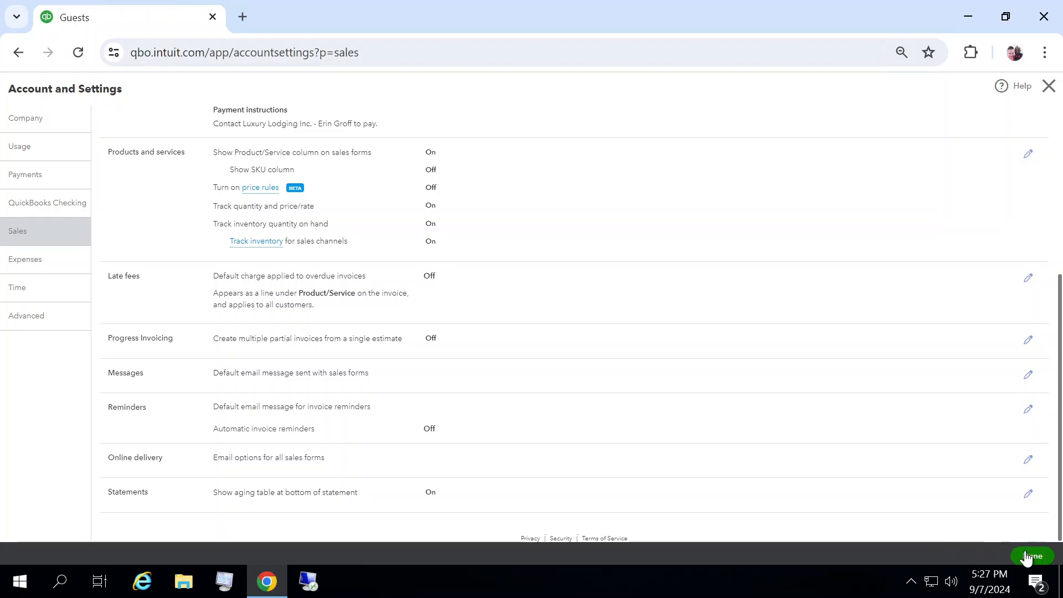
pyautogui.click(1042, 557)
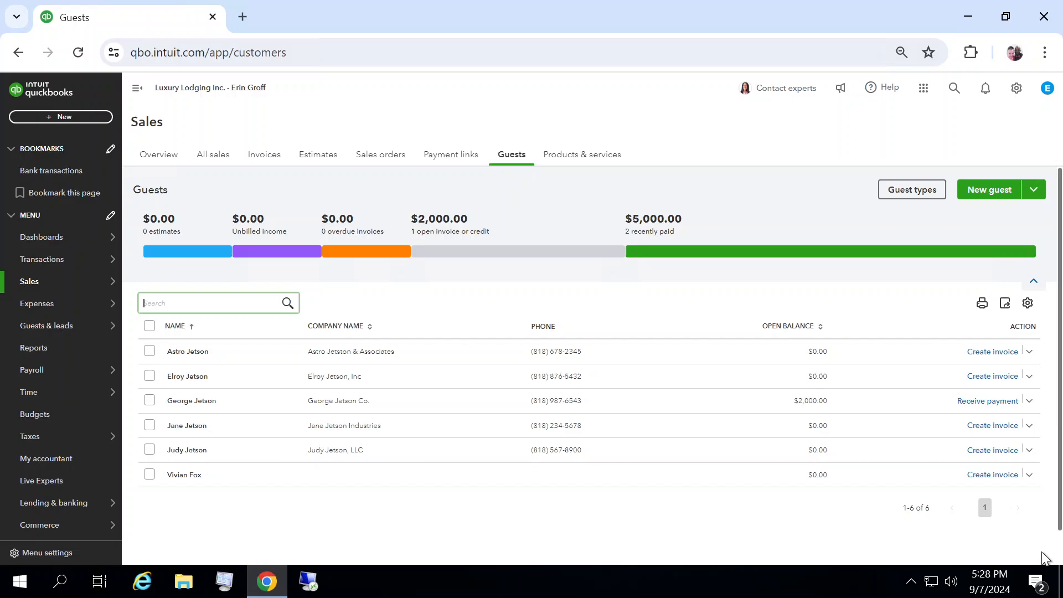
# - Start a new received payment for the guest who has an open invoice
pyautogui.click(75, 118)
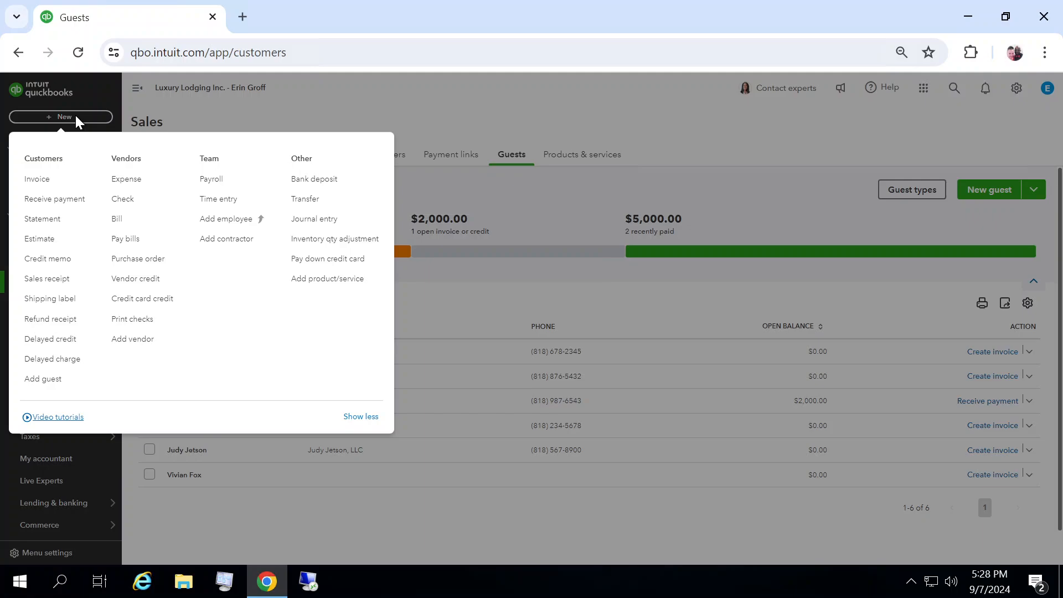
pyautogui.click(54, 203)
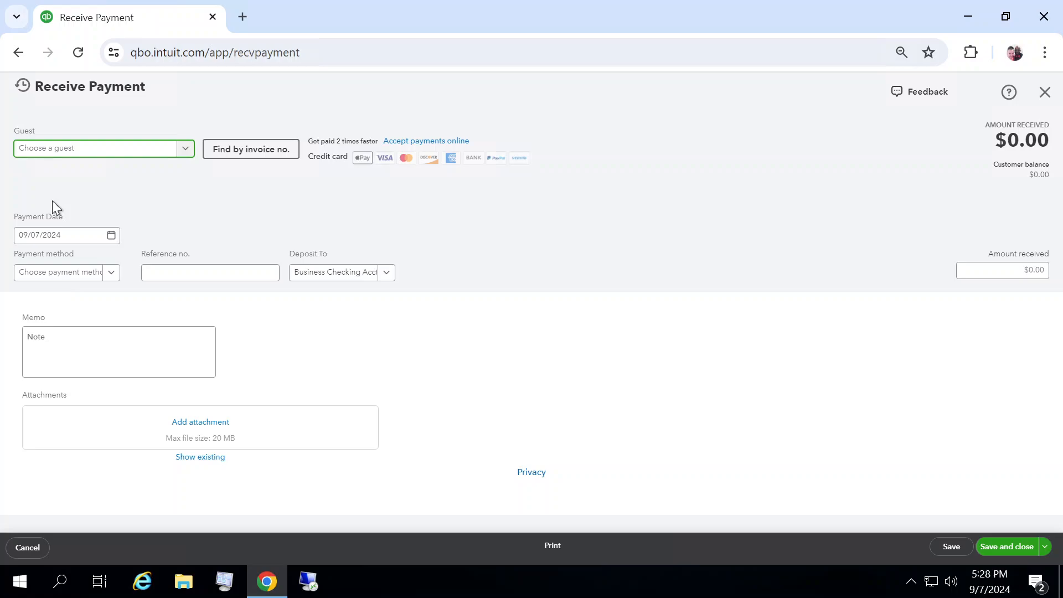
pyautogui.click(186, 148)
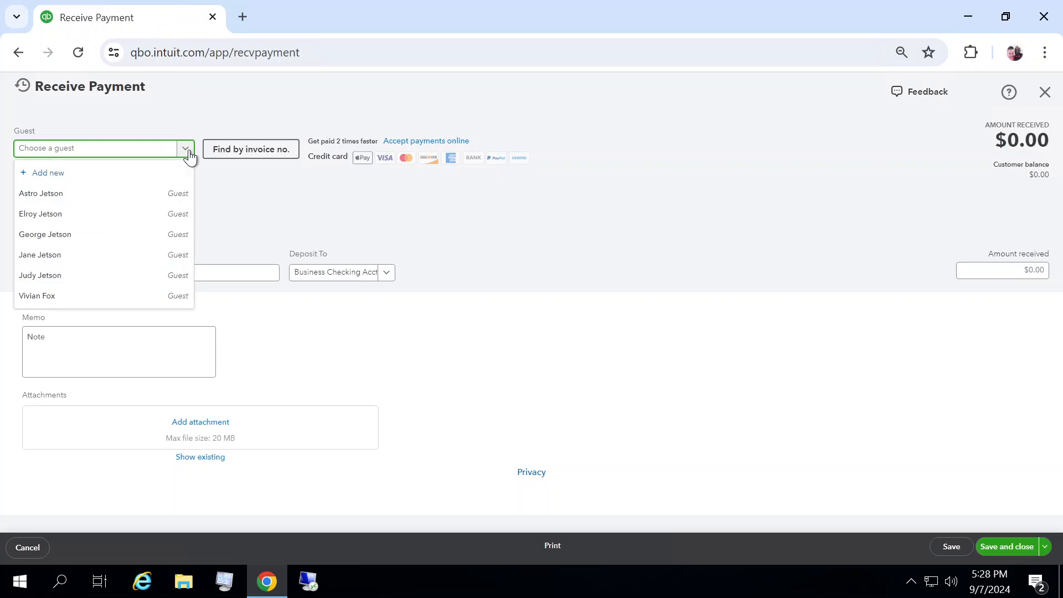
pyautogui.click(52, 235)
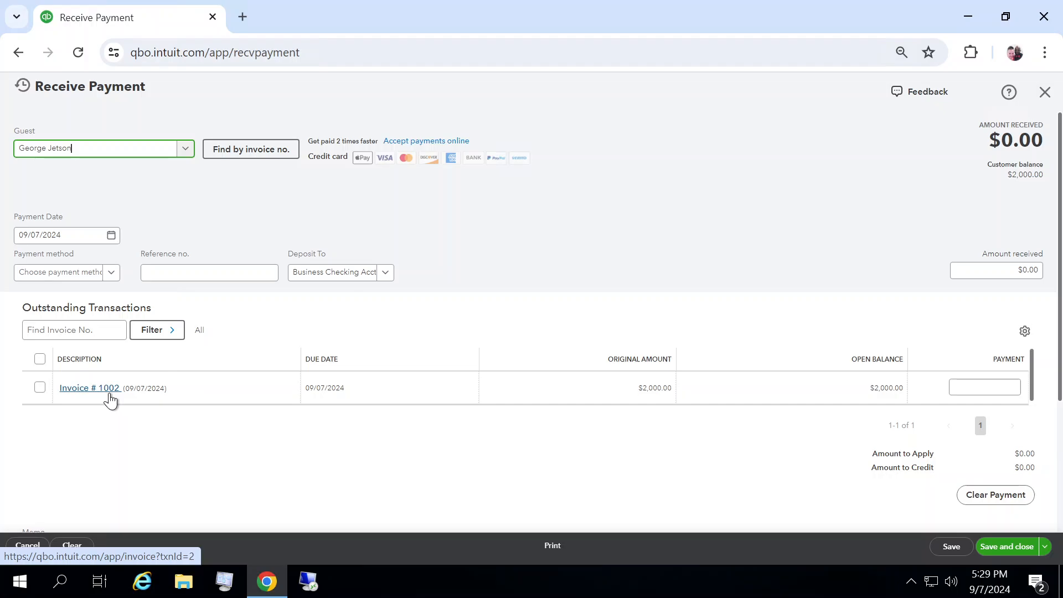
# - Set the payment method to Check and enter 1234 as the reference number
pyautogui.click(113, 274)
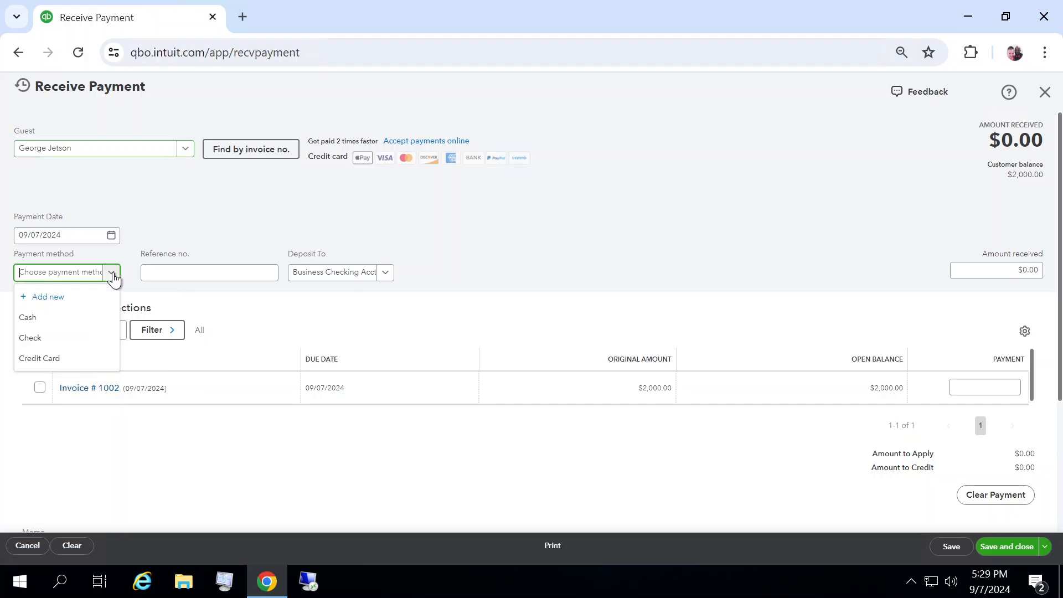
pyautogui.click(48, 339)
pyautogui.click(166, 274)
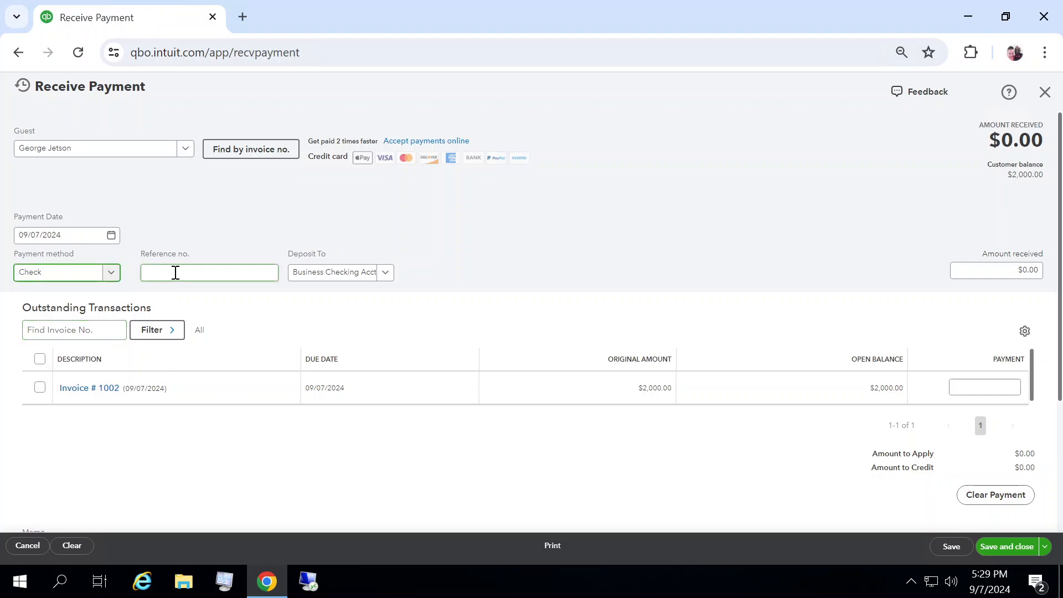
pyautogui.click(175, 272)
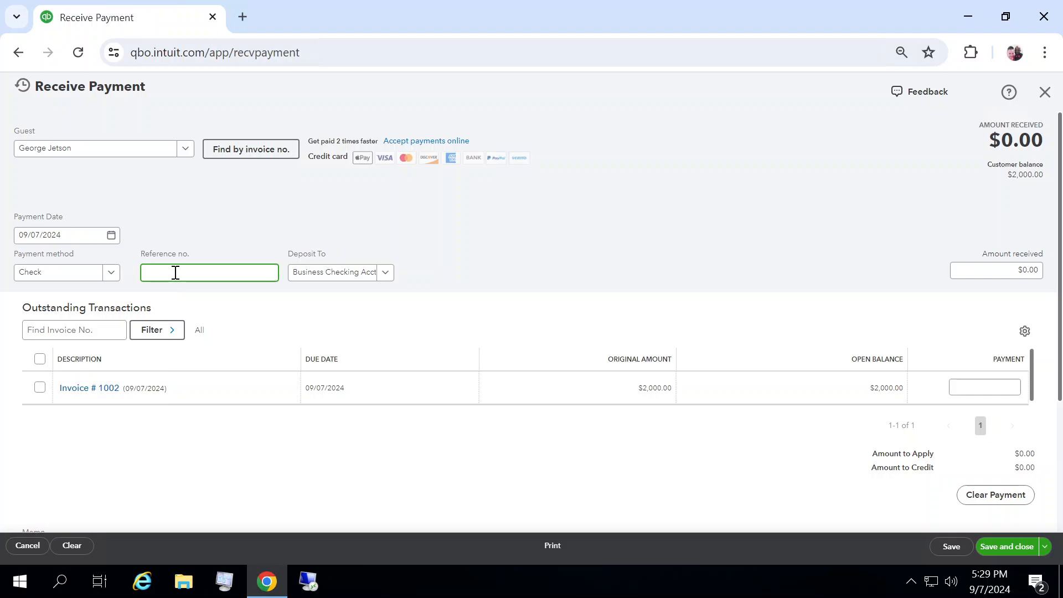
pyautogui.write('1234')
# - Enter 2,000.00 as the amount received so it applies to the outstanding invoice, and save and close the payment
pyautogui.click(1033, 271)
pyautogui.click(1033, 271)
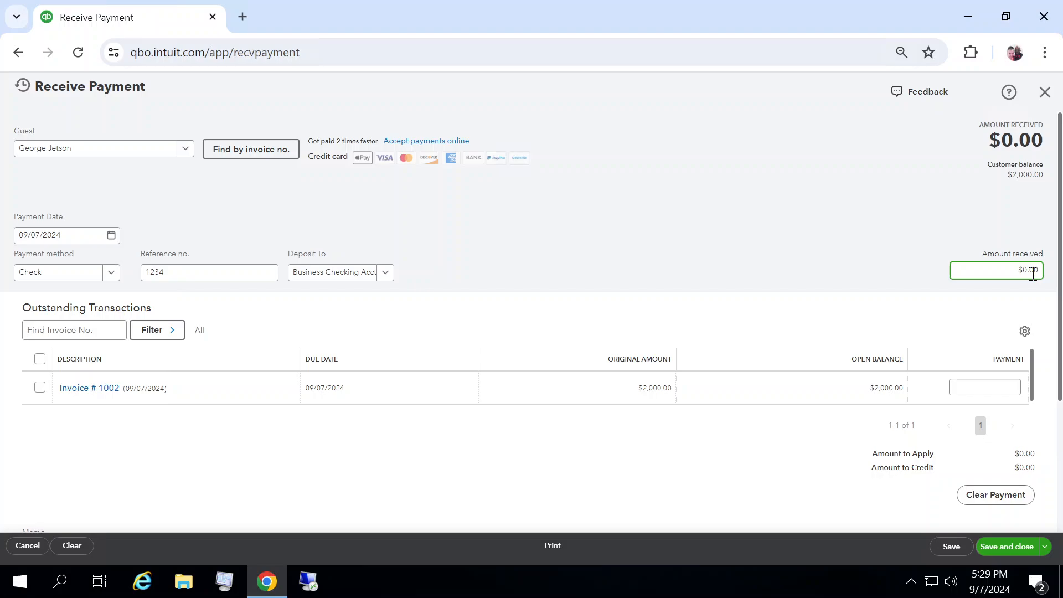
pyautogui.write('200')
pyautogui.press('BackSpace')
pyautogui.press('BackSpace')
pyautogui.press('BackSpace')
pyautogui.press('BackSpace')
pyautogui.press('BackSpace')
pyautogui.press('BackSpace')
pyautogui.press('BackSpace')
pyautogui.press('Delete')
pyautogui.write('2')
pyautogui.write('000.00')
pyautogui.click(862, 206)
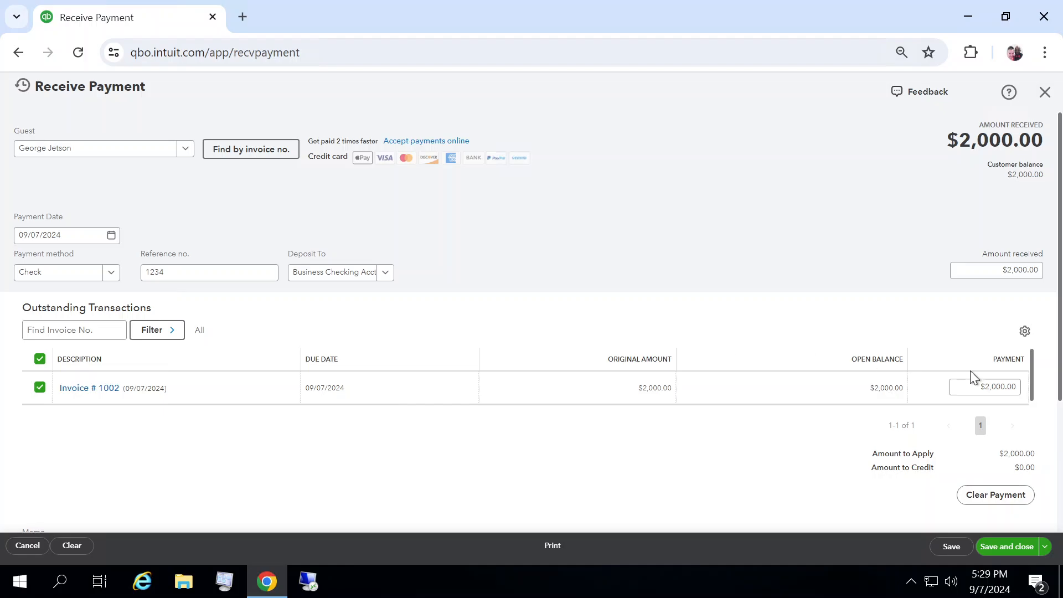
pyautogui.click(1019, 390)
pyautogui.click(996, 549)
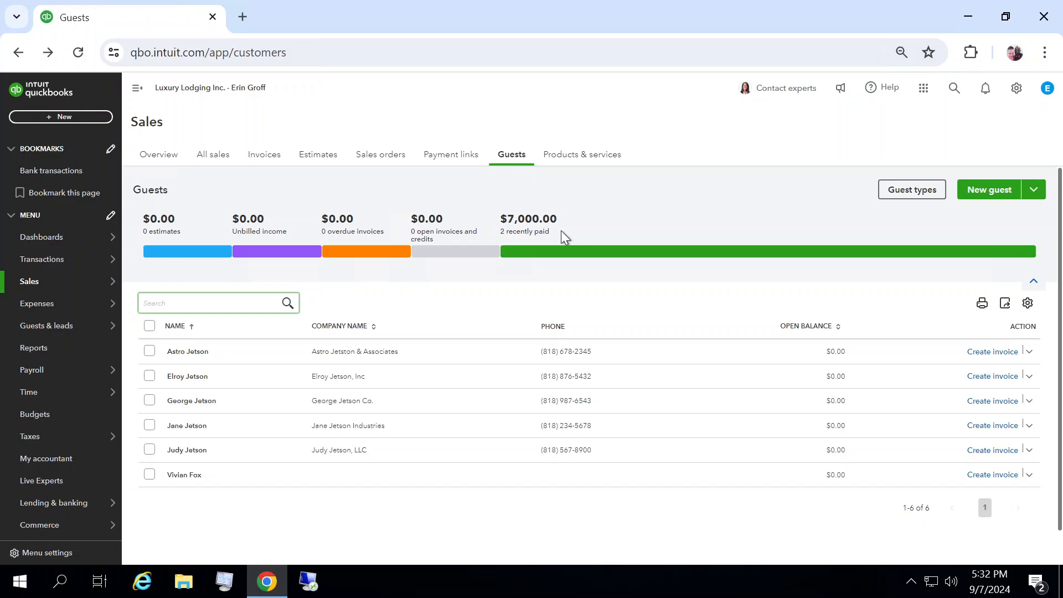
# - In the Advanced company settings, turn on class tracking, choose Property as the location label, and save the Categories options
pyautogui.click(1018, 94)
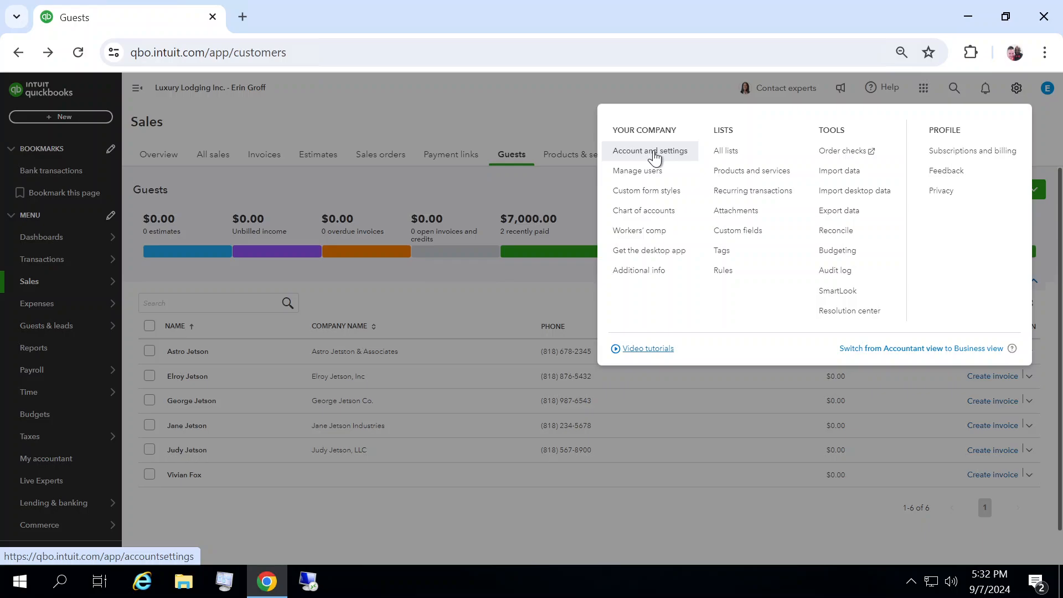
pyautogui.click(655, 159)
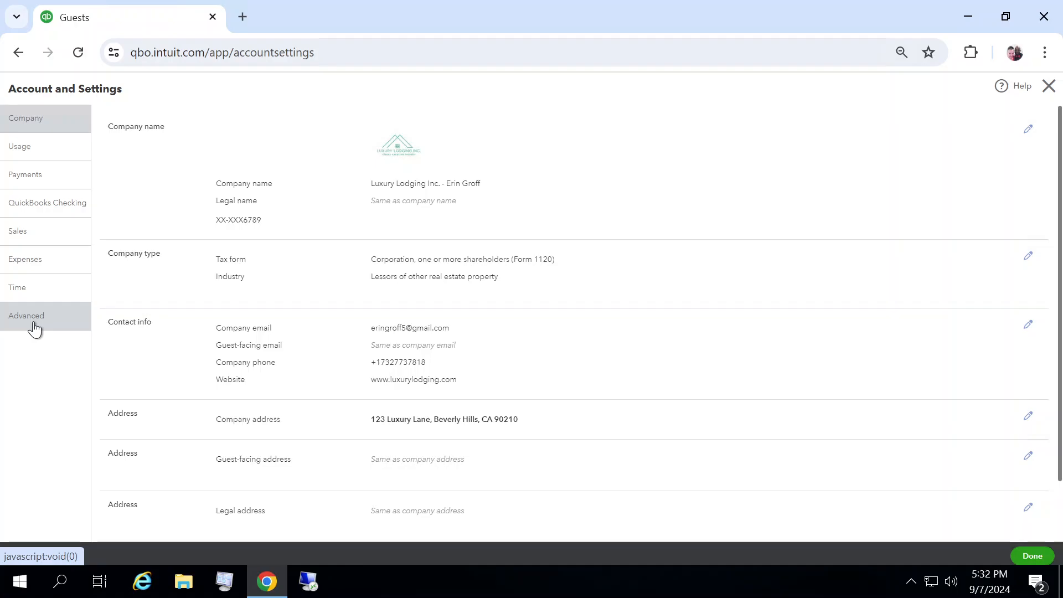
pyautogui.click(34, 329)
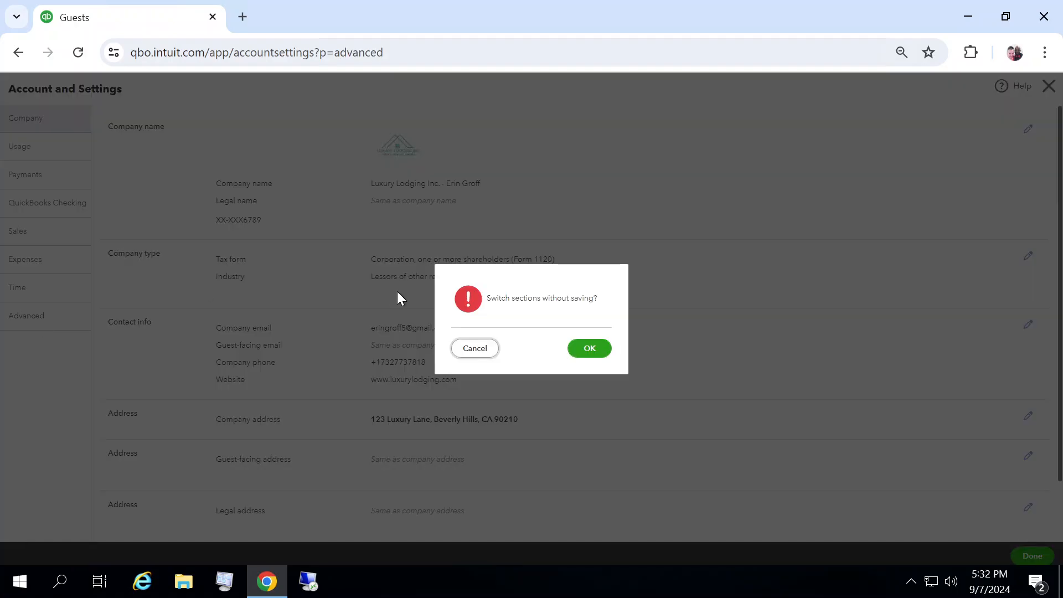
pyautogui.click(590, 348)
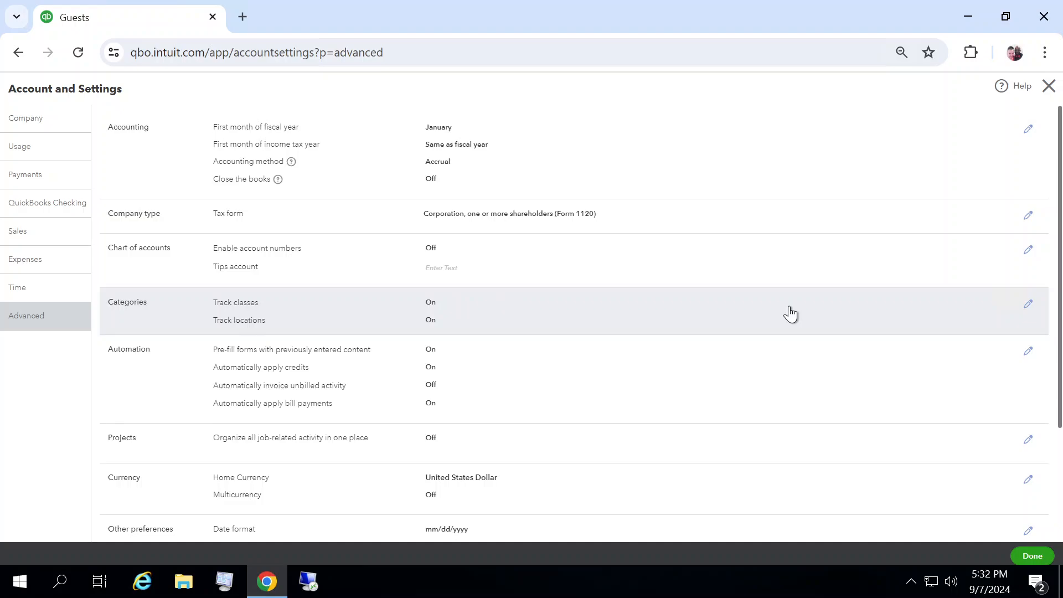
pyautogui.click(1029, 304)
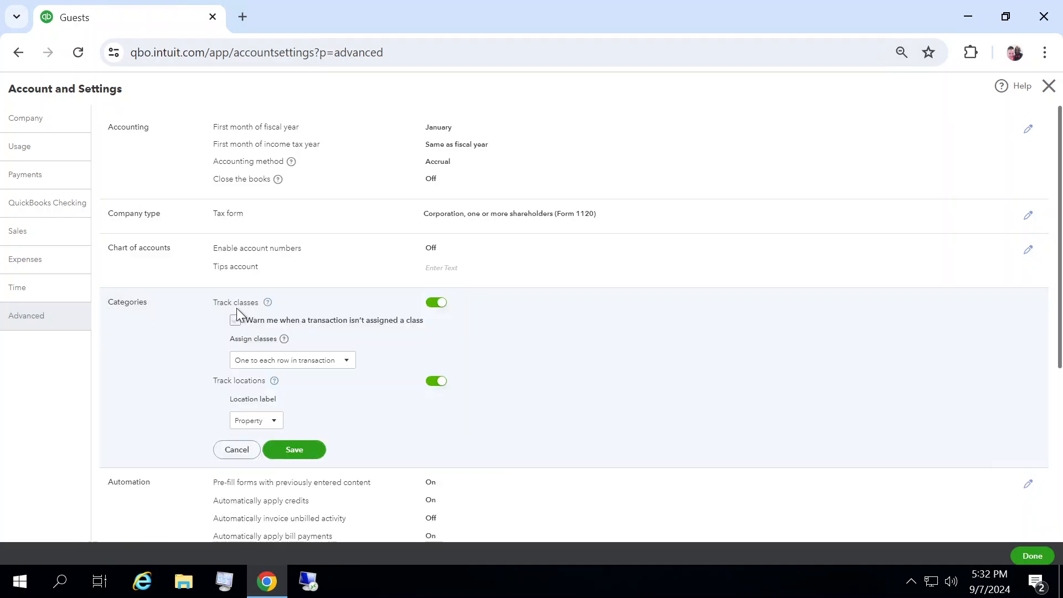
pyautogui.click(438, 304)
pyautogui.click(437, 304)
pyautogui.click(277, 423)
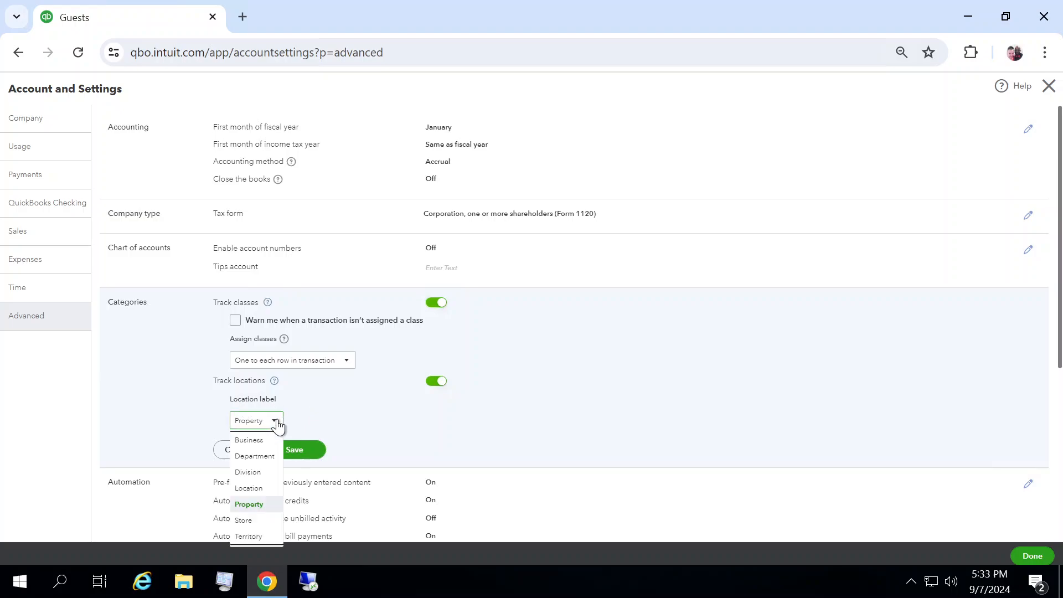
pyautogui.click(259, 506)
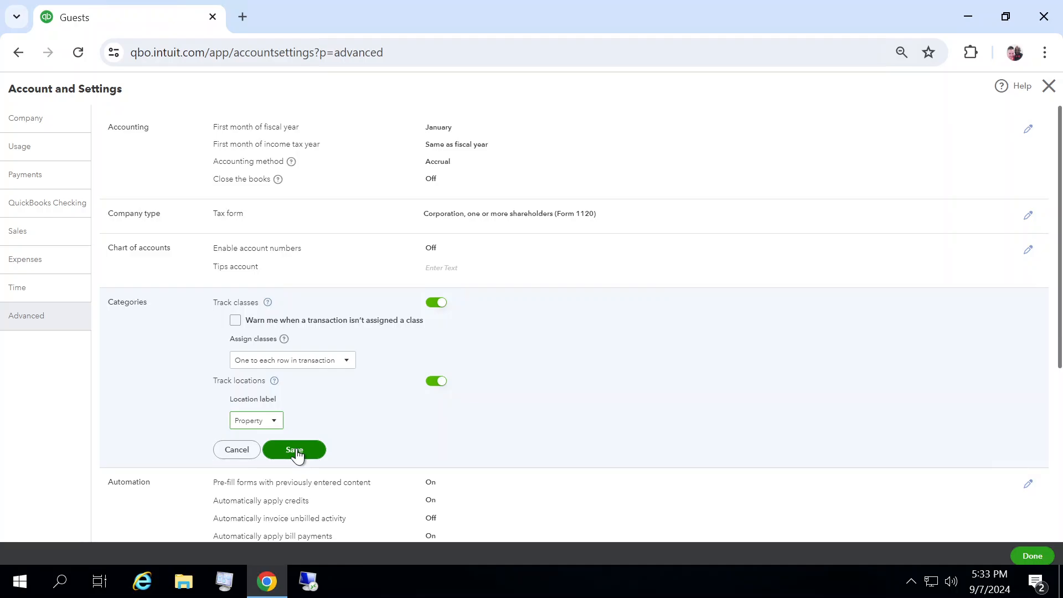
pyautogui.click(296, 450)
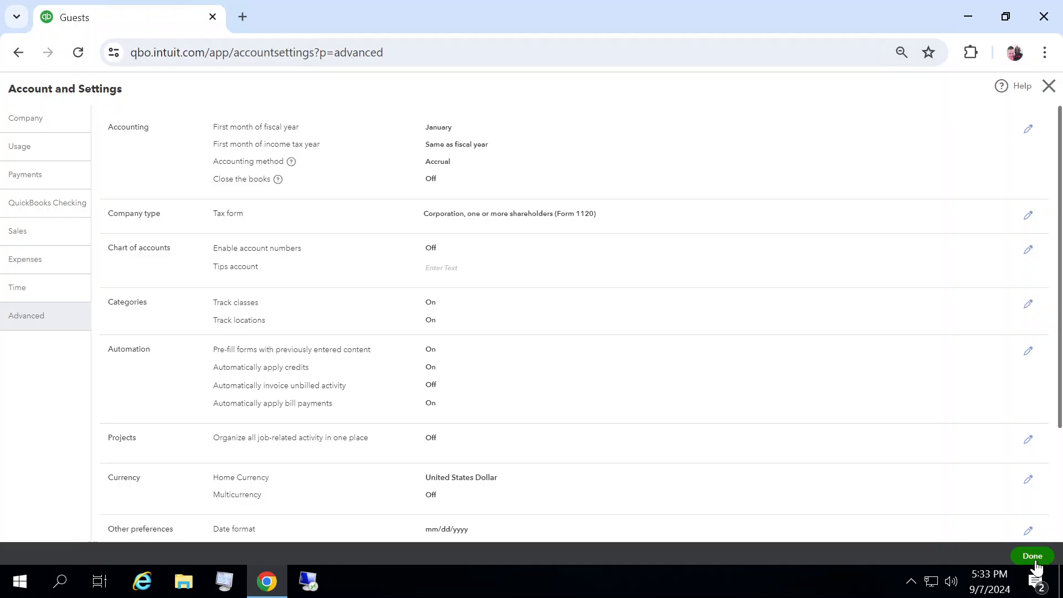
pyautogui.click(1033, 557)
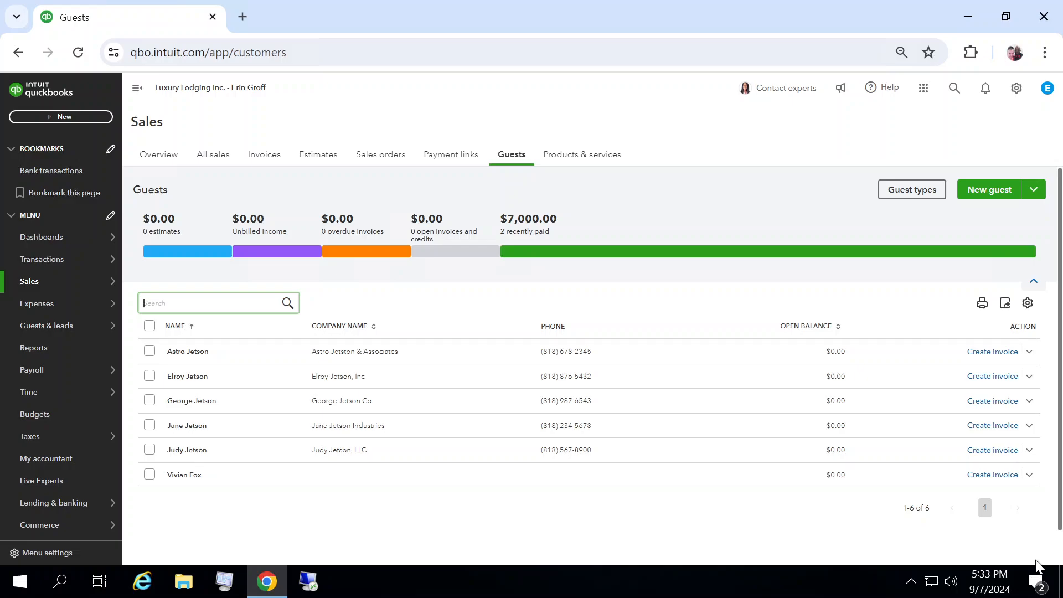
# - Create a location named California Properties in the company's Locations list
pyautogui.click(1017, 90)
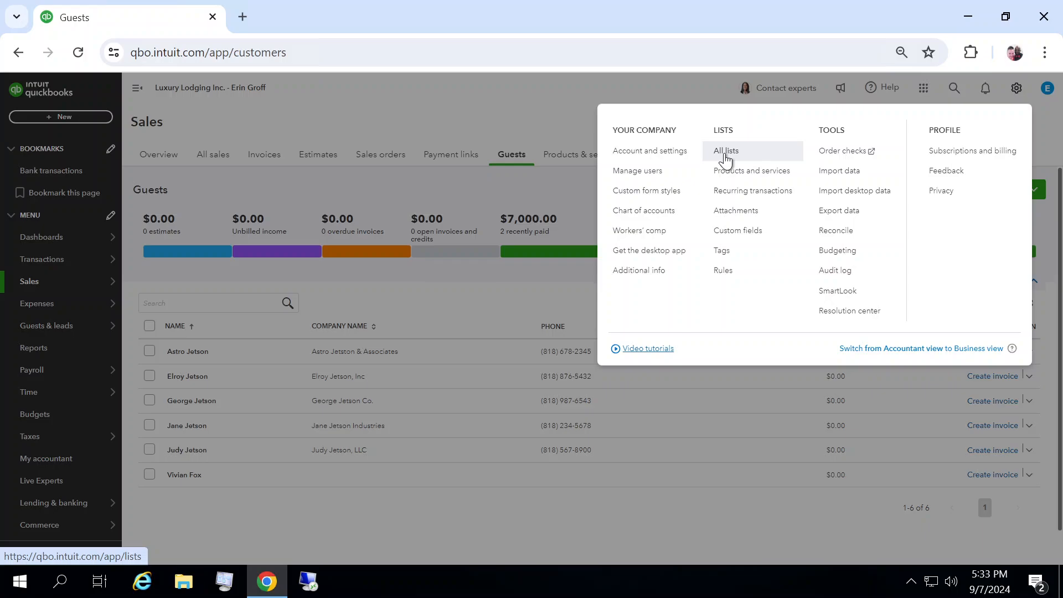
pyautogui.click(725, 158)
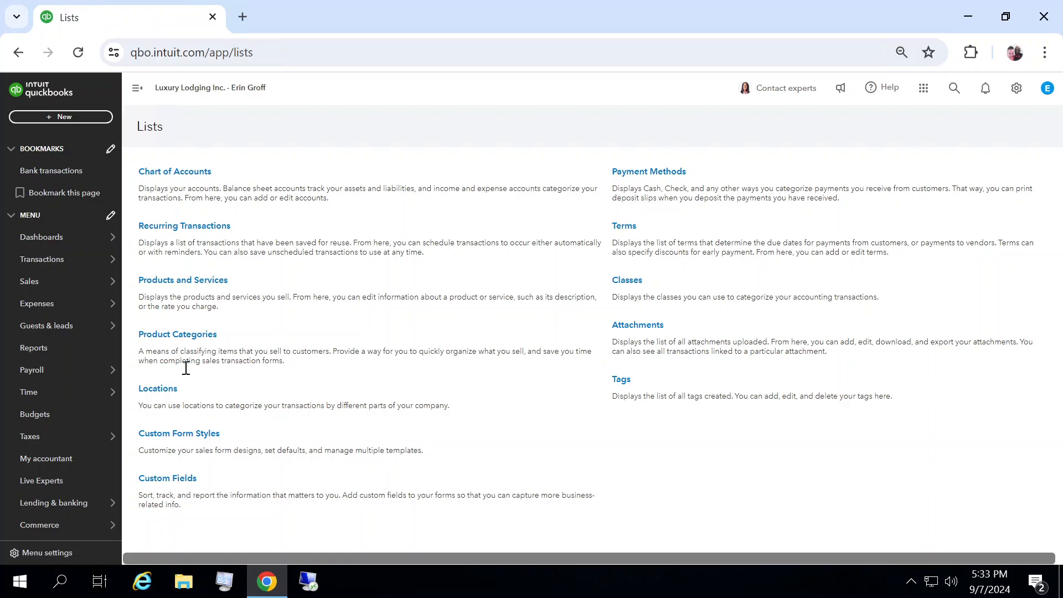
pyautogui.click(159, 393)
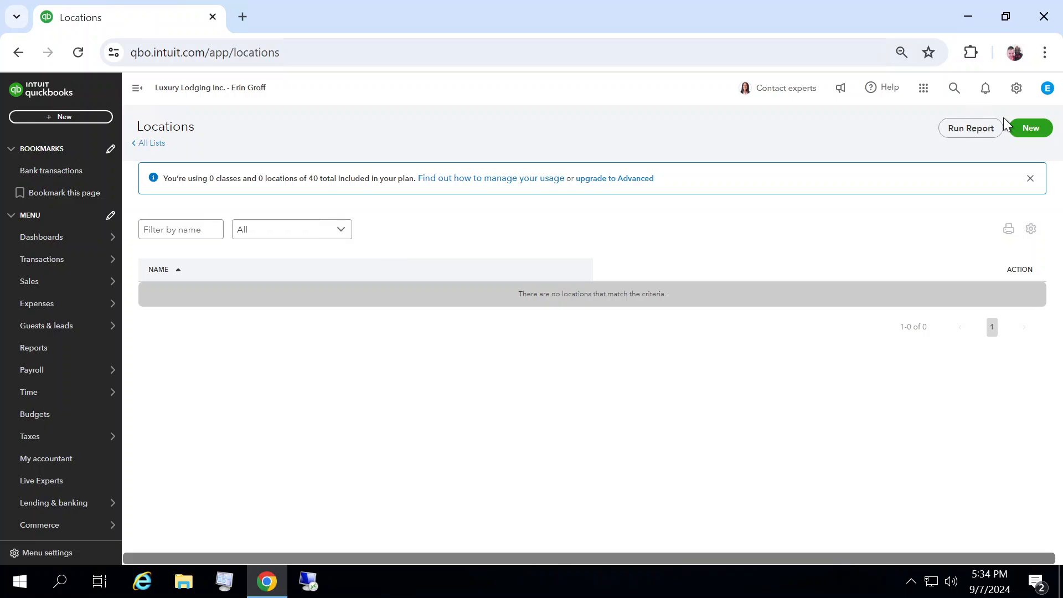
pyautogui.click(1033, 132)
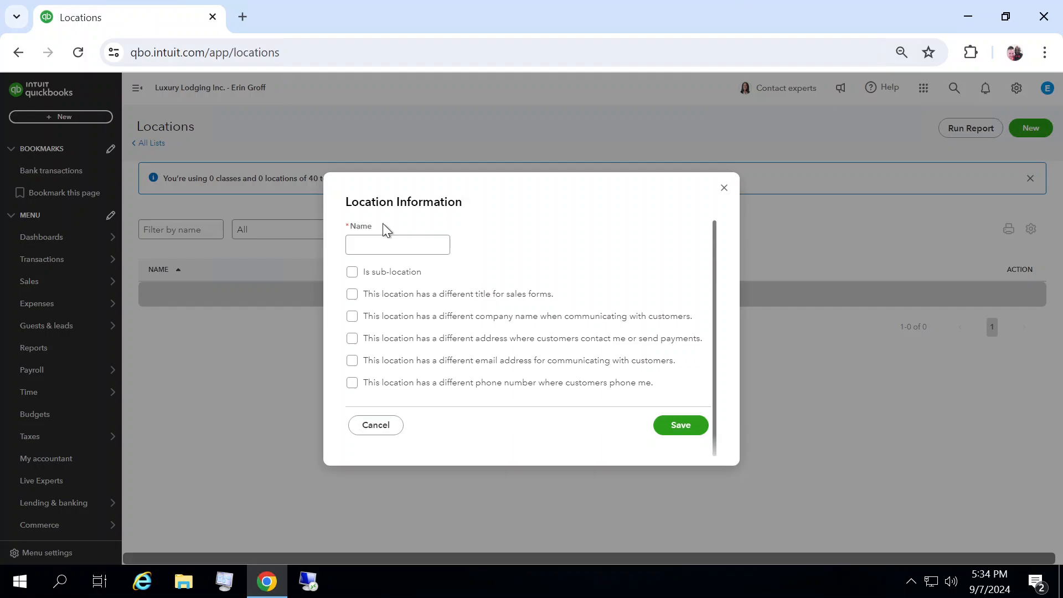
pyautogui.click(395, 248)
pyautogui.click(396, 248)
pyautogui.write('Ca')
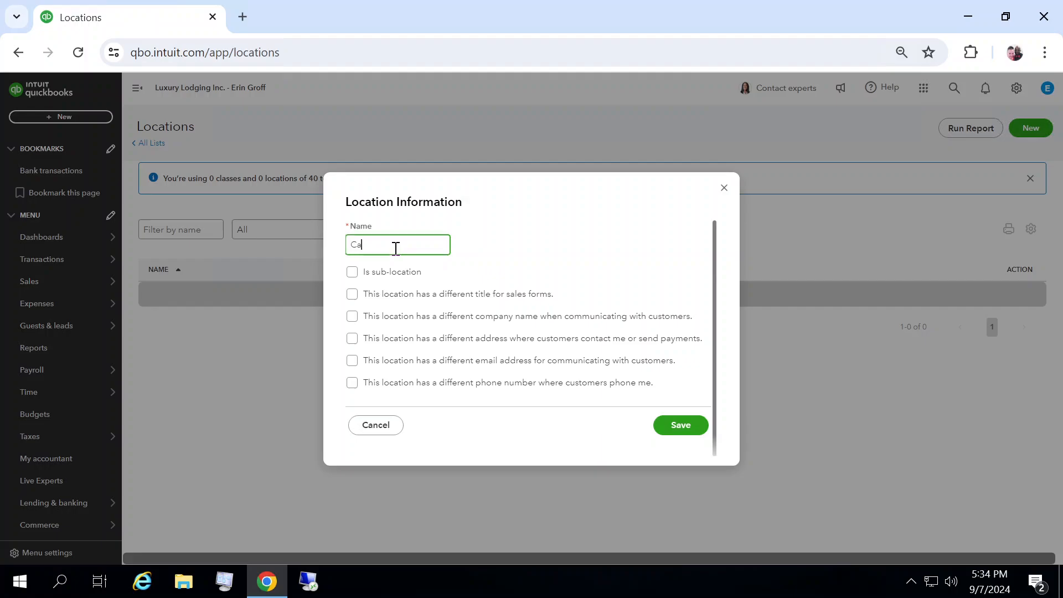
pyautogui.write('lifornia Properties')
pyautogui.click(683, 426)
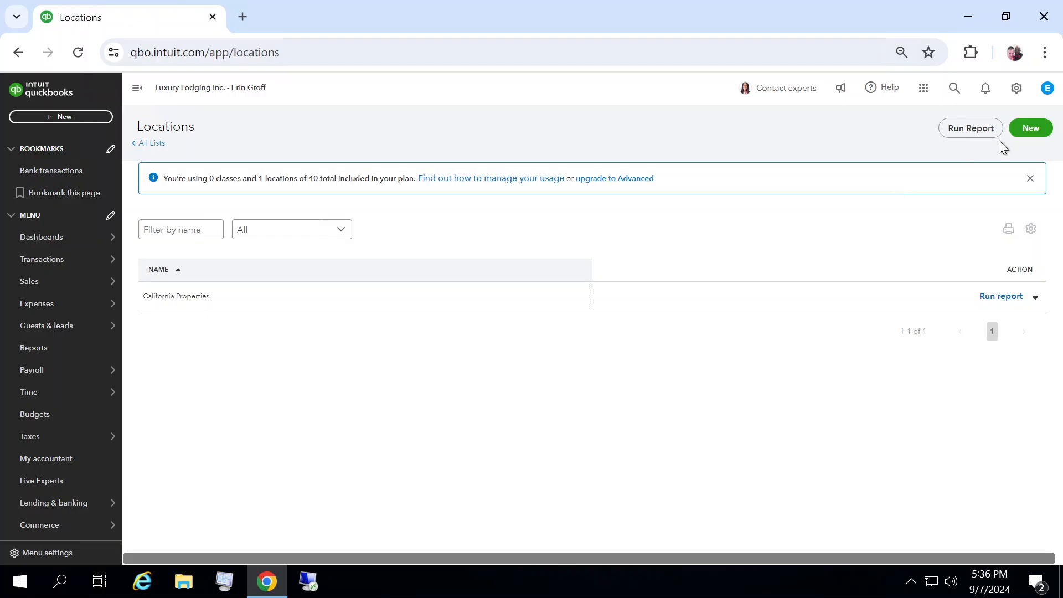
# - Create a second location named Texas Properties and save it
pyautogui.click(1031, 130)
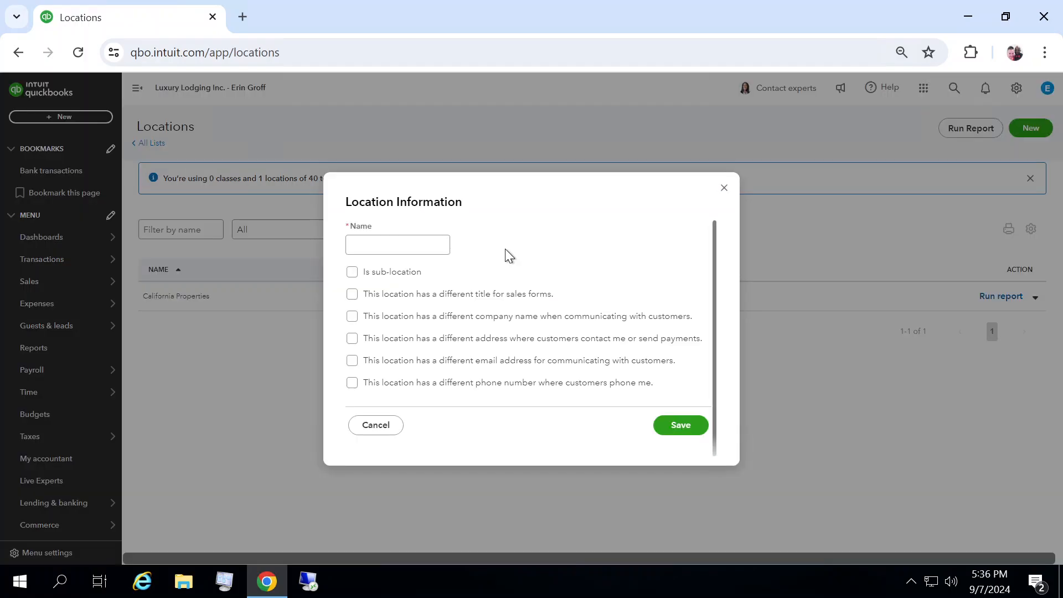
pyautogui.click(408, 246)
pyautogui.write('Texas Prope')
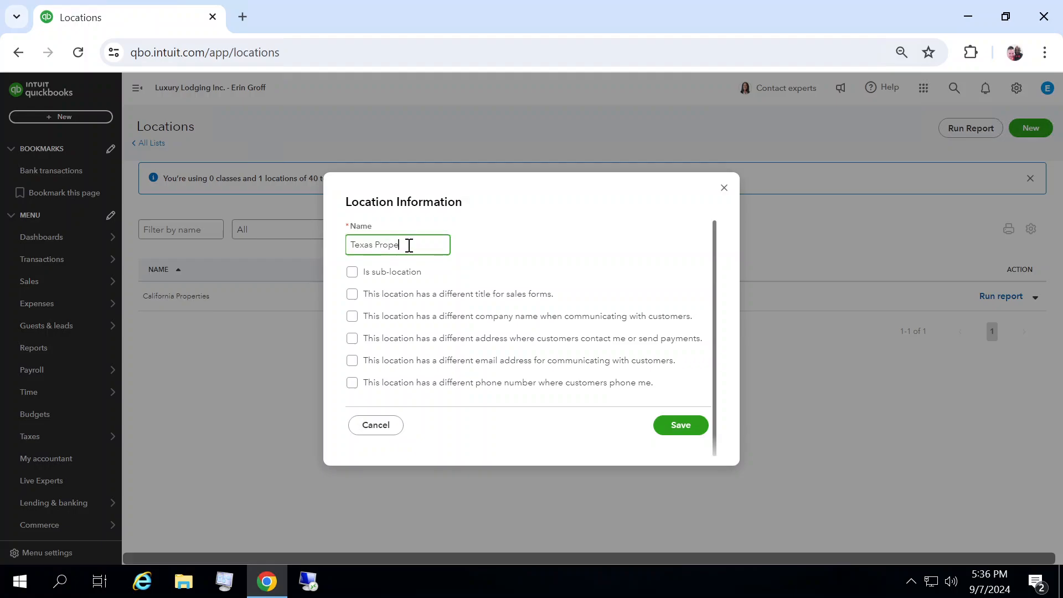
pyautogui.write('t')
pyautogui.press('BackSpace')
pyautogui.write('rties')
pyautogui.click(686, 429)
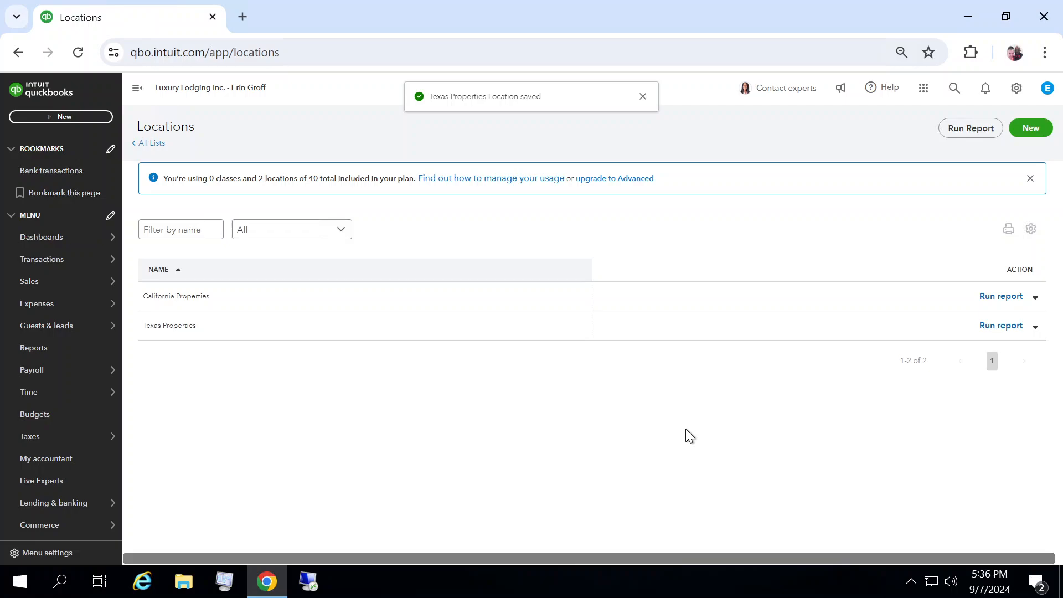